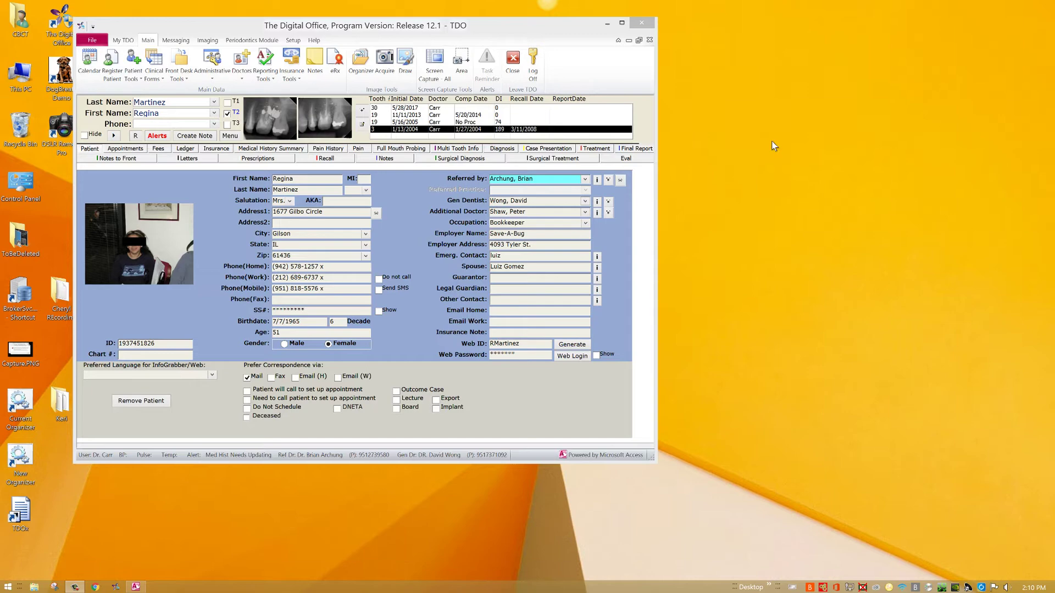
# Reach the Desktop Background settings from the desktop's Personalize option and list the picture sources.
pyautogui.rightClick(657, 142)
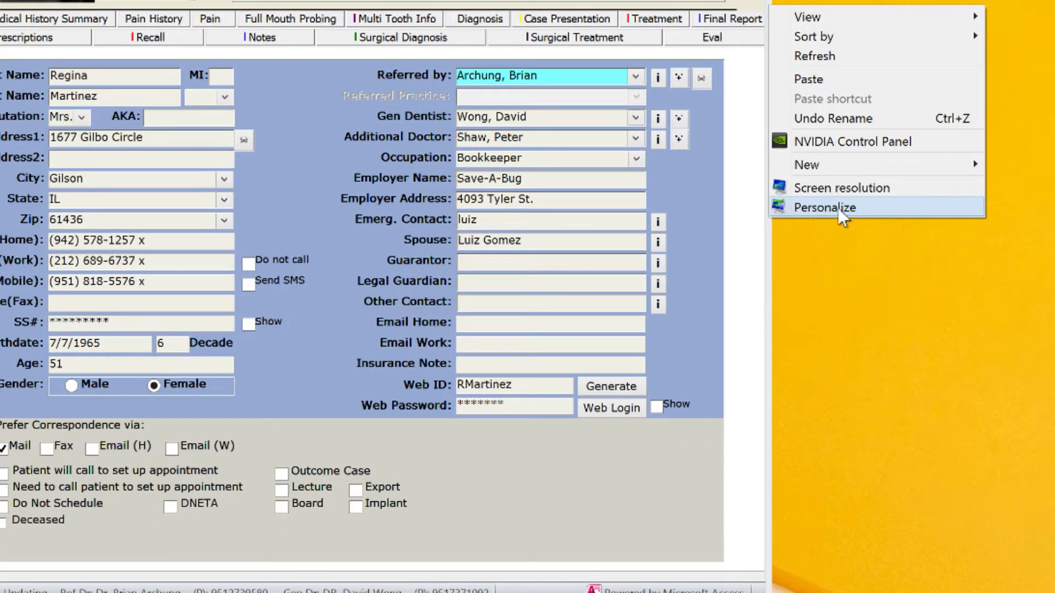
pyautogui.click(838, 208)
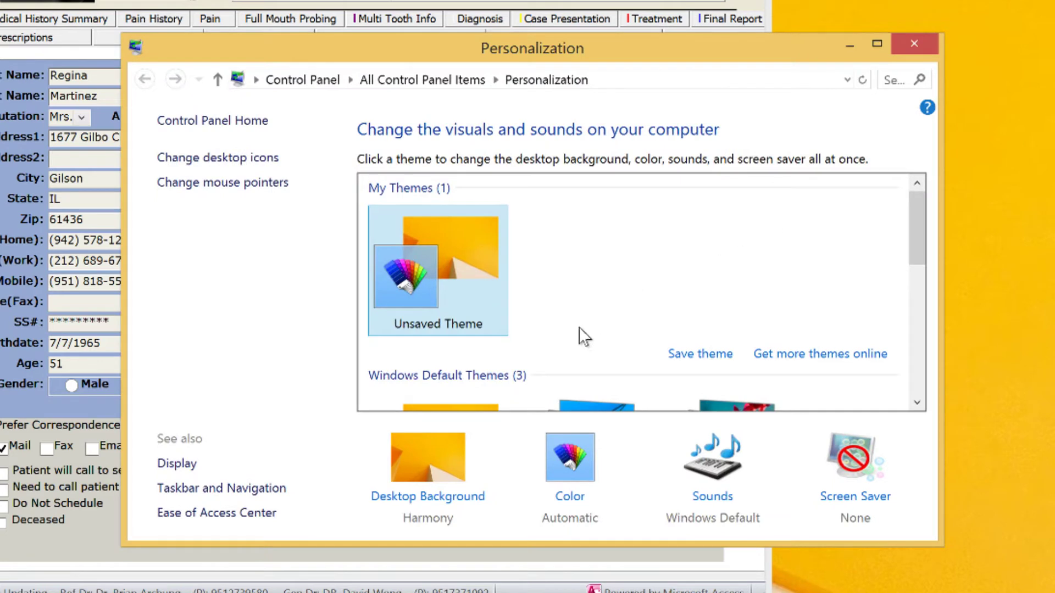
pyautogui.click(439, 503)
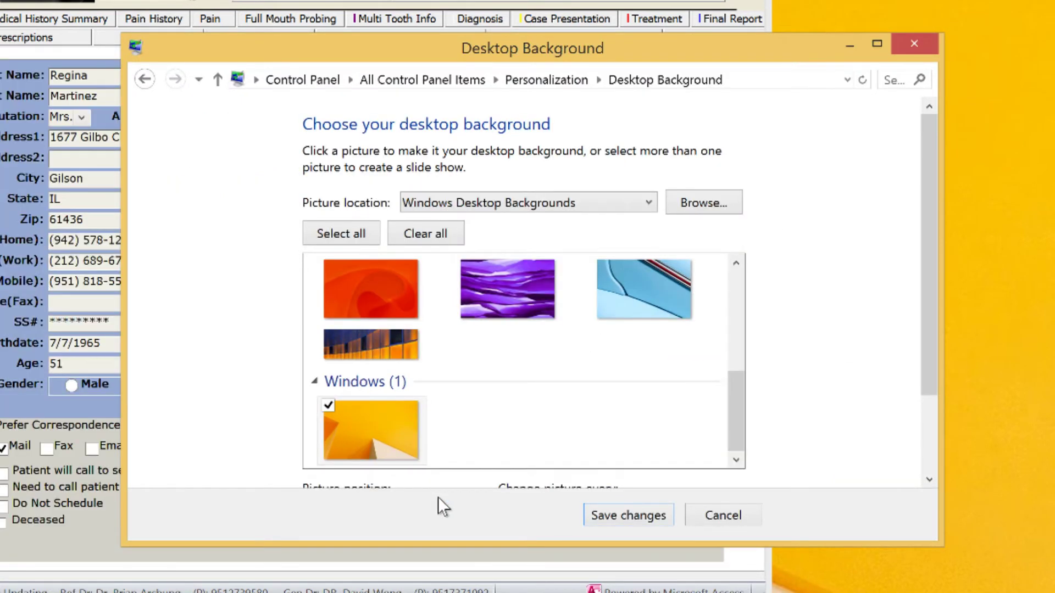
pyautogui.click(648, 201)
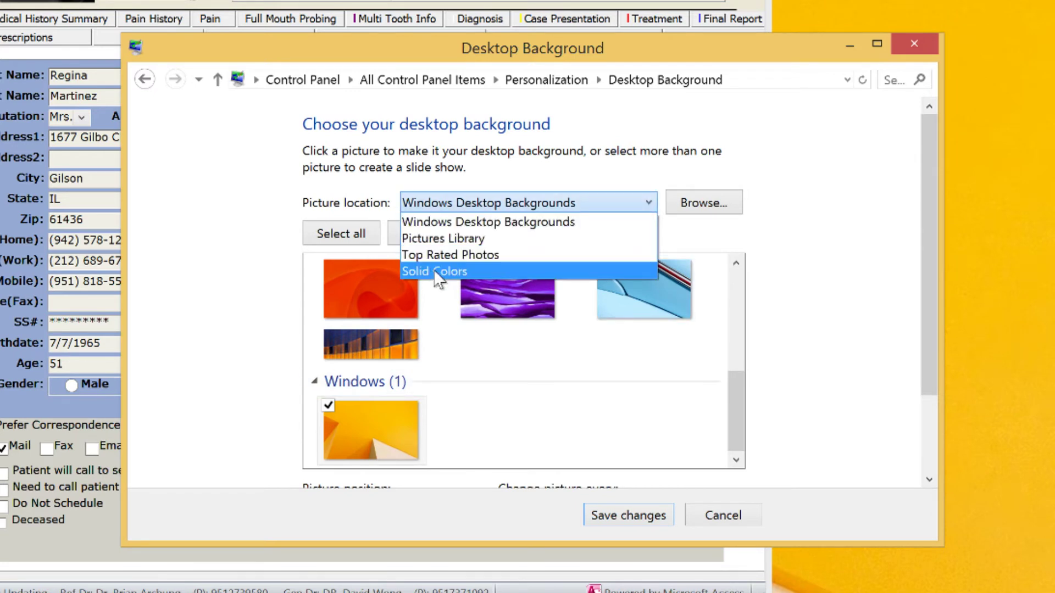
# Choose Solid Colors, pick black, save the change and close Personalization.
pyautogui.click(437, 274)
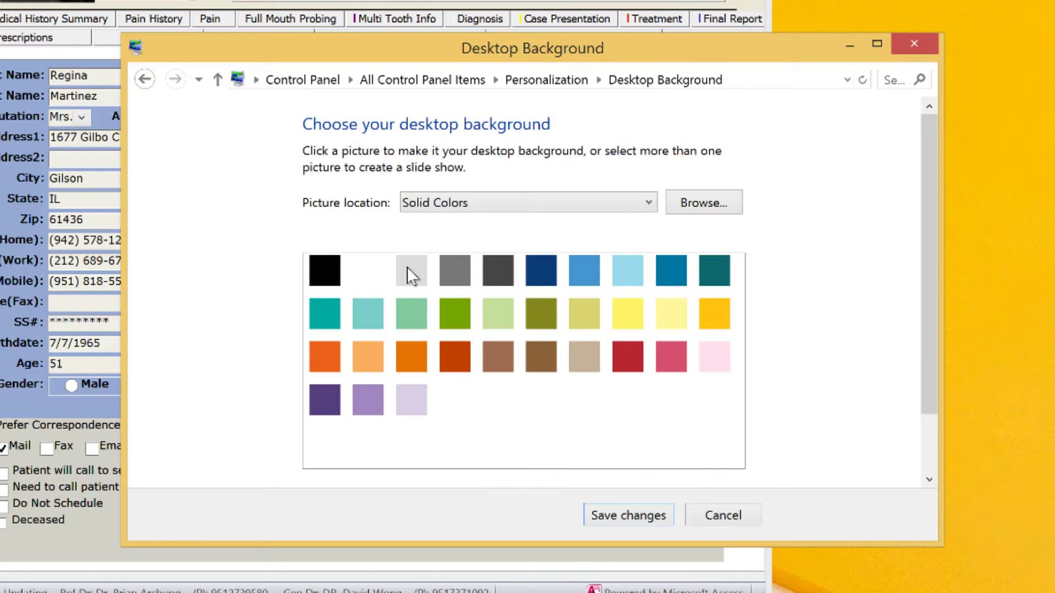
pyautogui.click(327, 272)
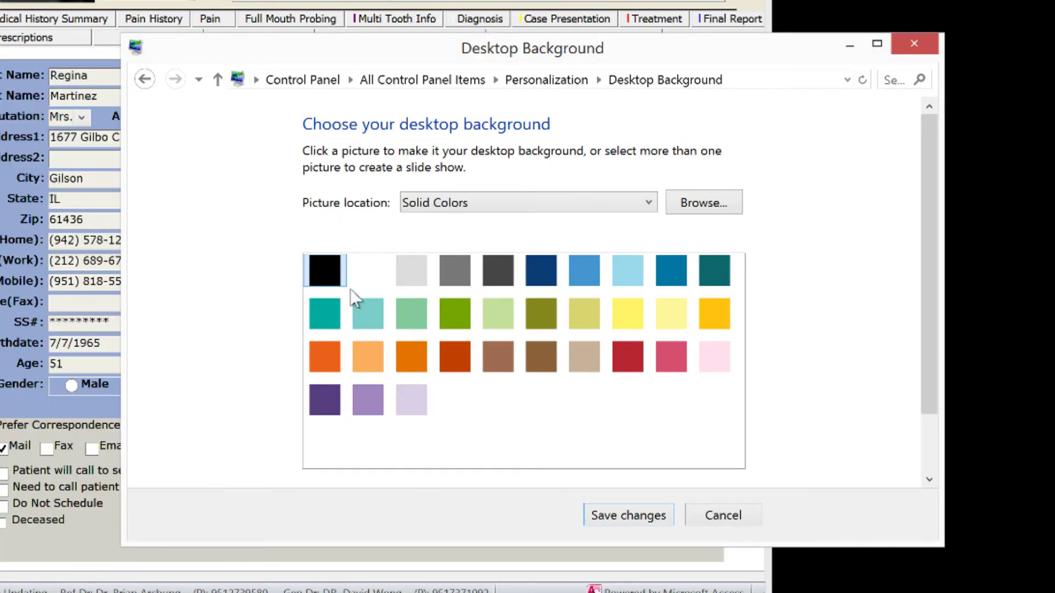
pyautogui.click(628, 517)
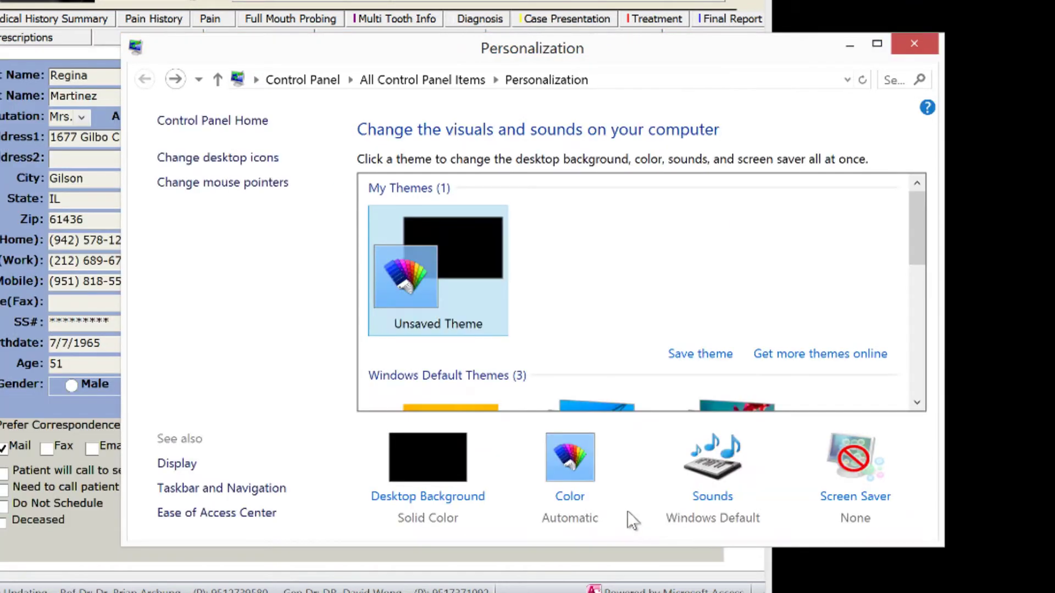
pyautogui.click(913, 41)
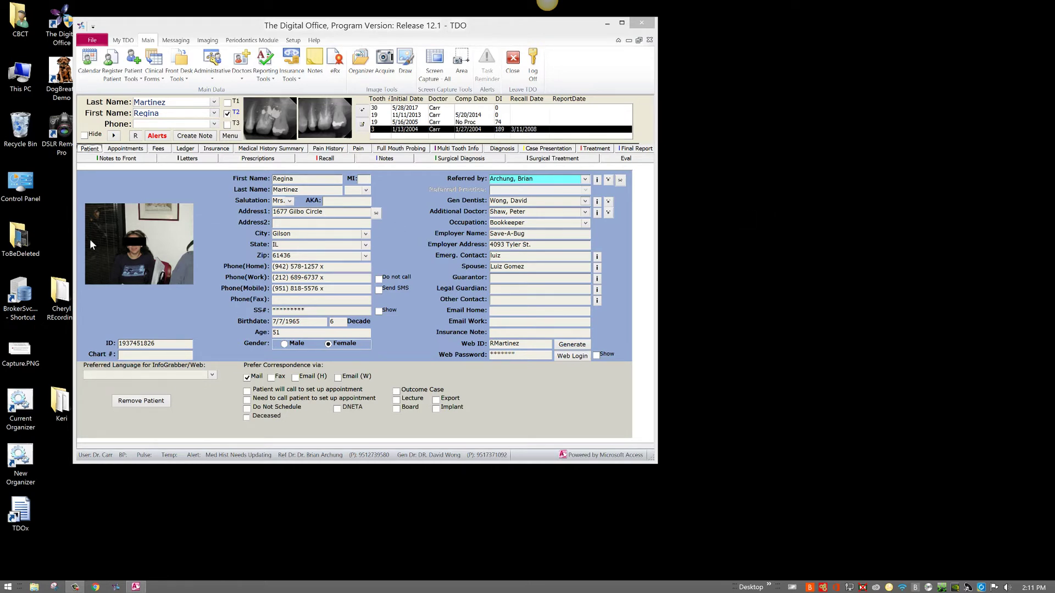
# Uncheck Show desktop icons from the desktop's View options.
pyautogui.rightClick(729, 170)
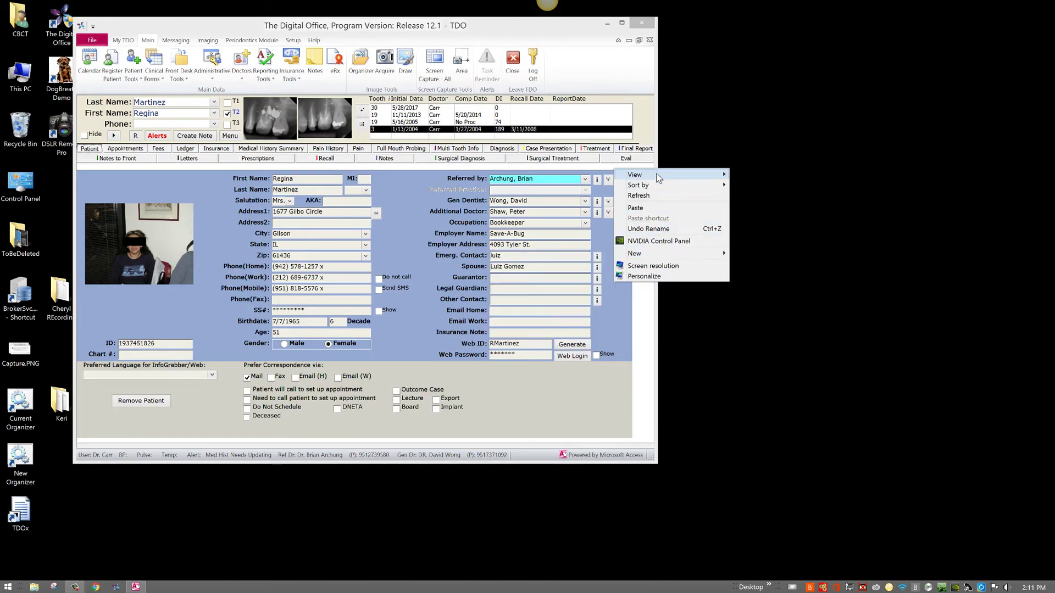
pyautogui.moveTo(718, 264)
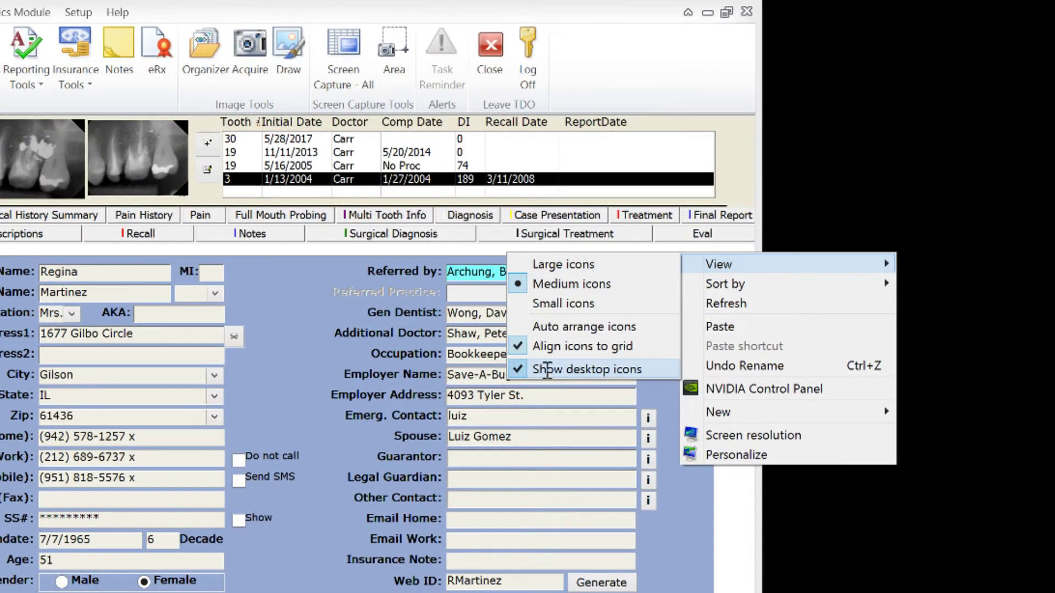
pyautogui.click(546, 369)
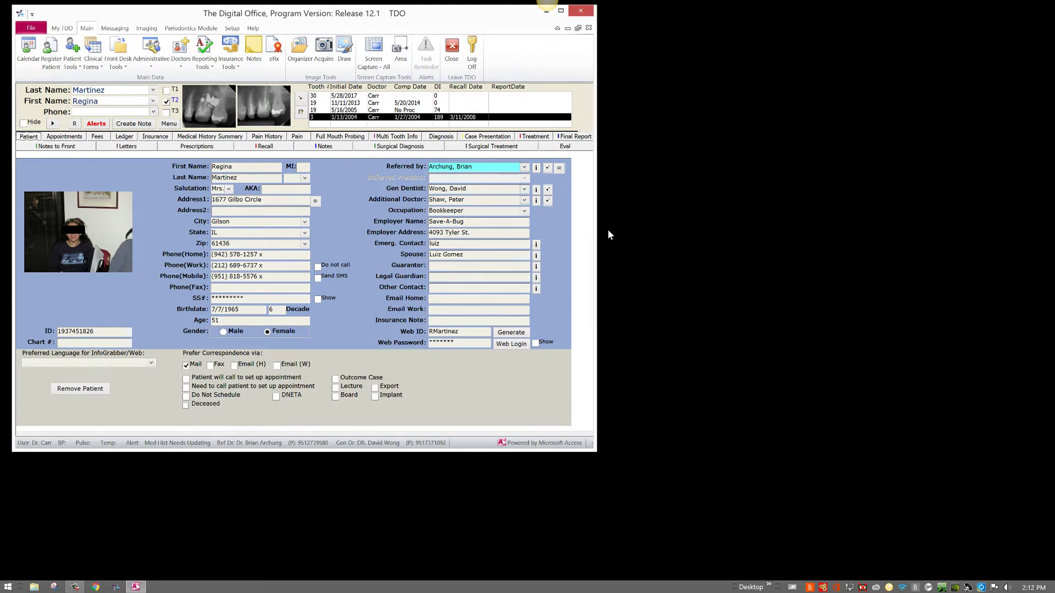
# Visit the Treatment, Diagnosis and Surgical Diagnosis pages, ending on the Treatment page with its canal table.
pyautogui.click(535, 137)
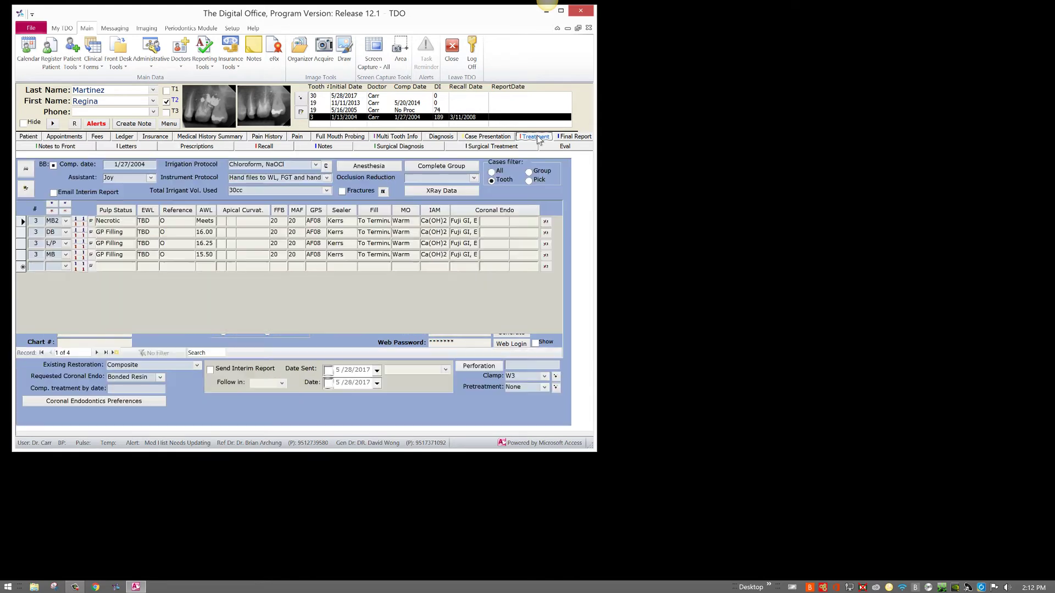
pyautogui.click(441, 137)
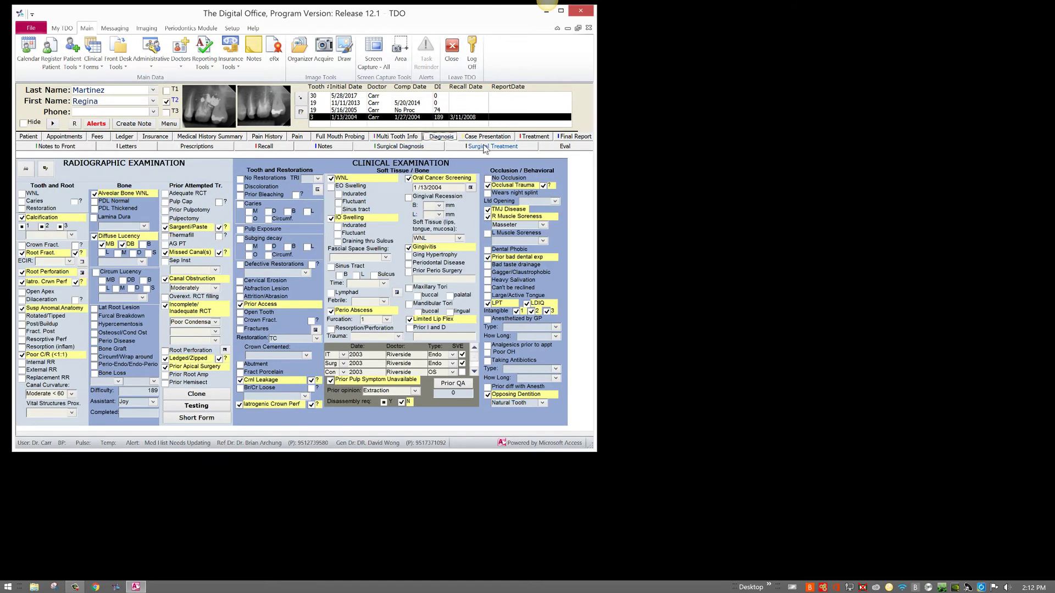
pyautogui.click(432, 148)
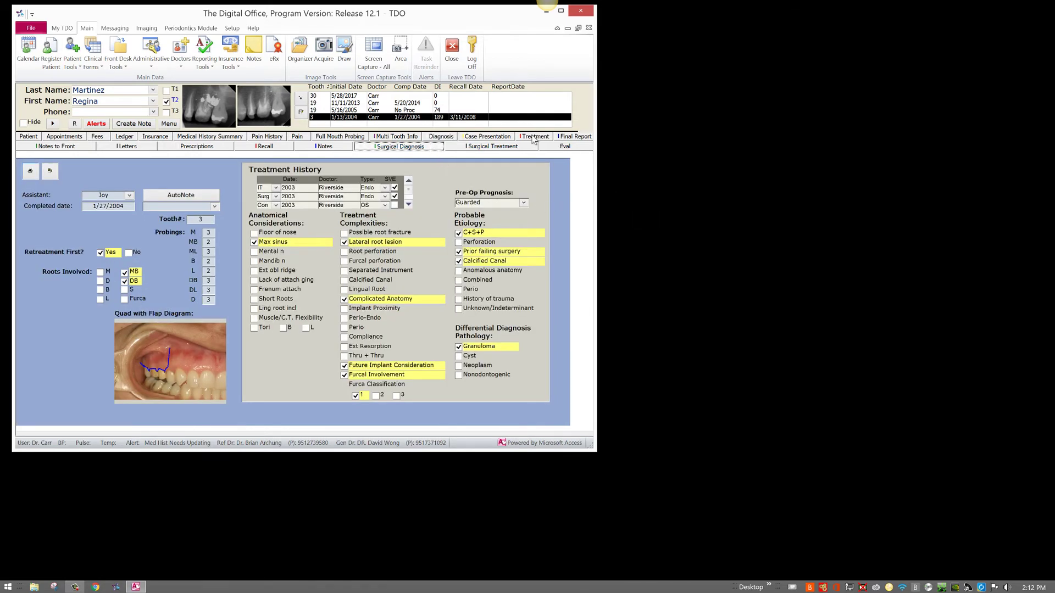
pyautogui.click(535, 138)
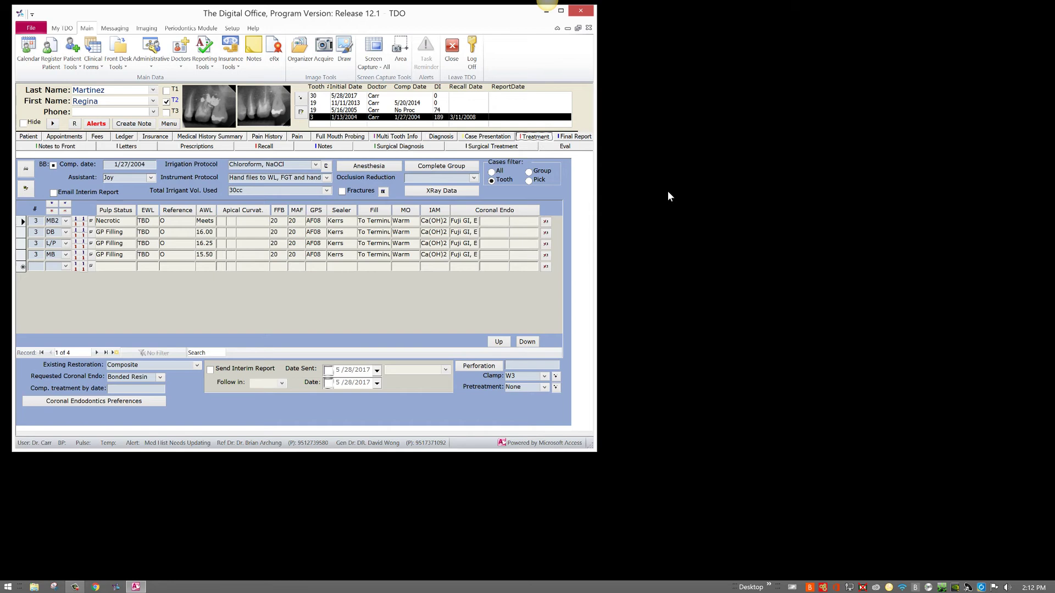
# From Screen resolution, set text and item size to Extra Large 200% and close the Display window.
pyautogui.rightClick(726, 189)
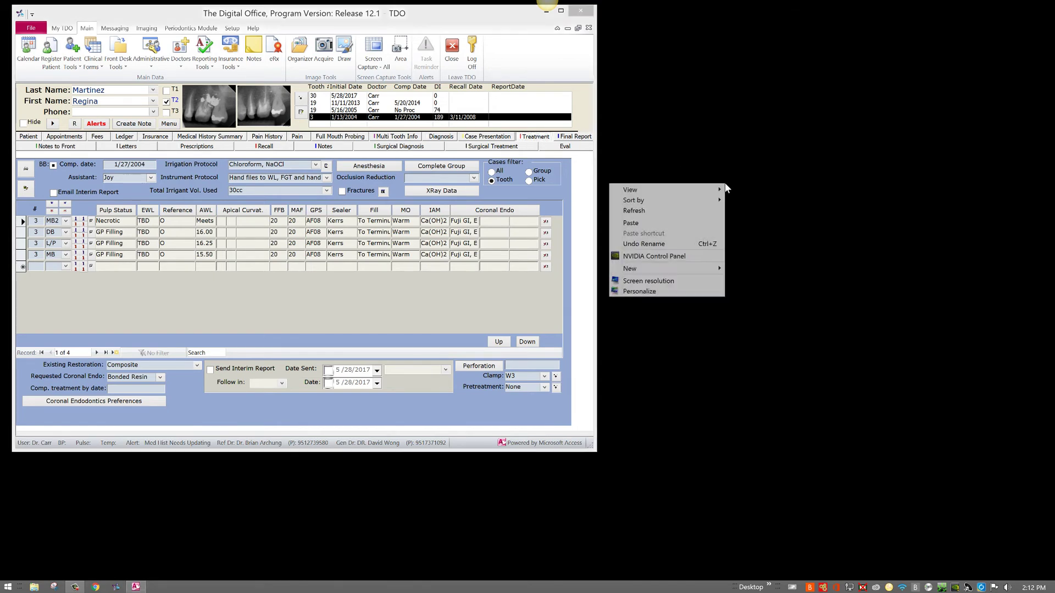
pyautogui.click(676, 282)
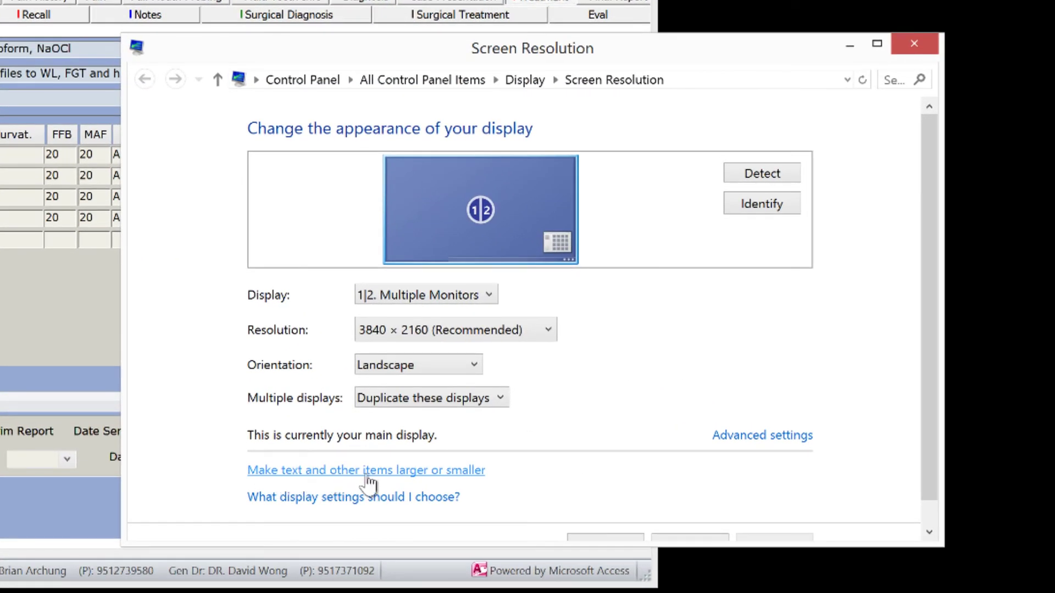
pyautogui.click(412, 476)
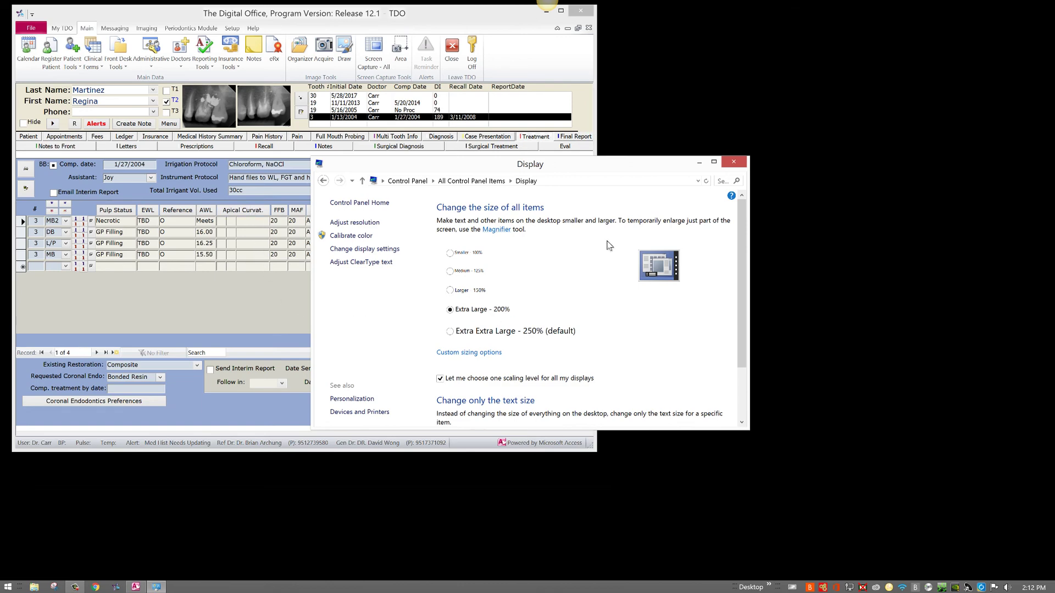
pyautogui.click(736, 163)
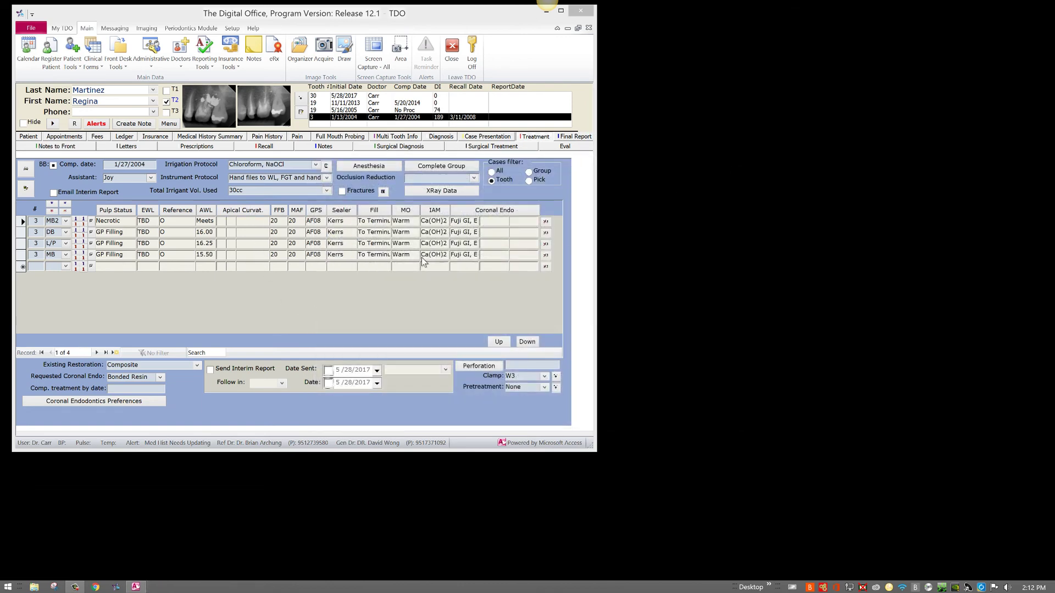